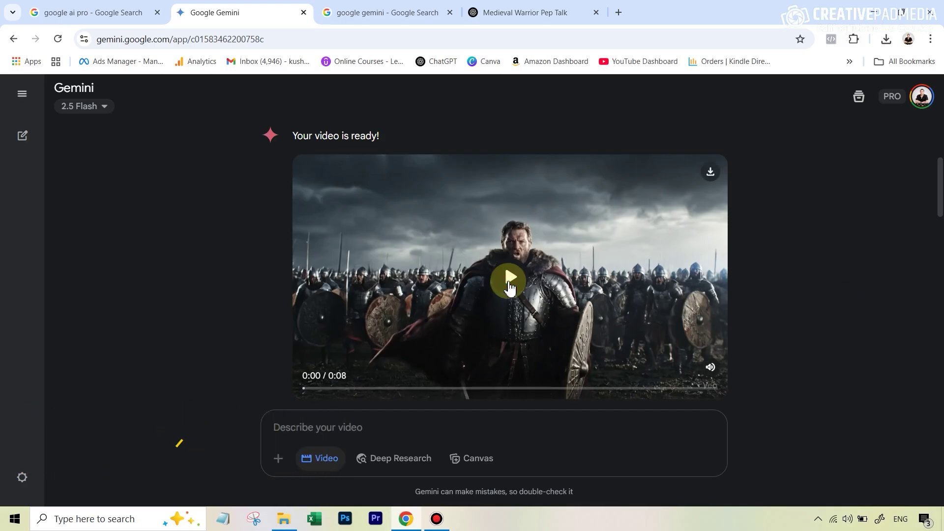
Play the medieval warrior video and restart it from the beginning.
click(509, 277)
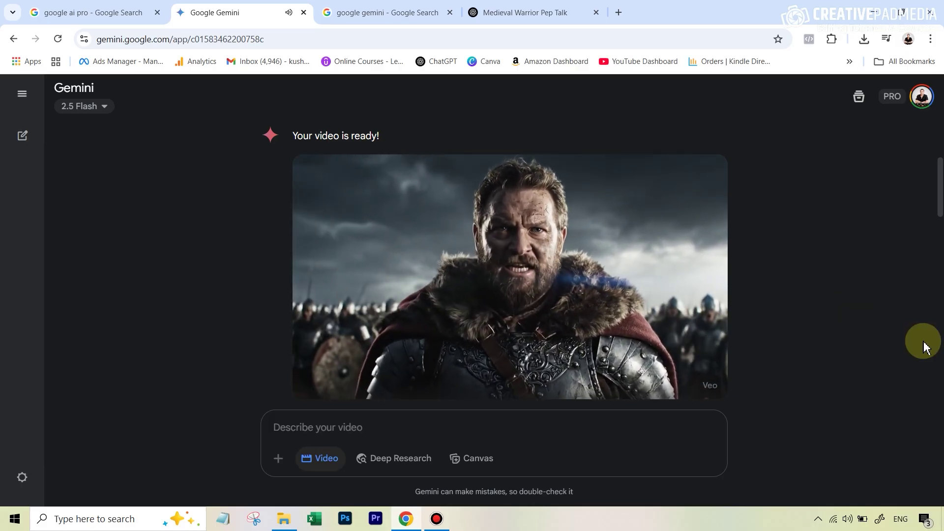
click(513, 281)
scroll(667, 333, up, 4)
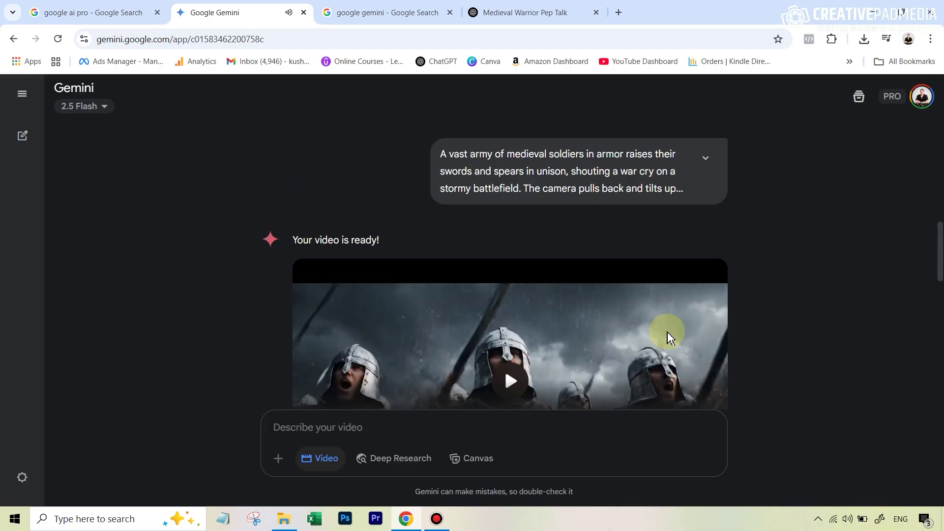
scroll(668, 338, down, 5)
Play the soldiers war cry video, then switch to the 'google ai pro' search results.
click(506, 238)
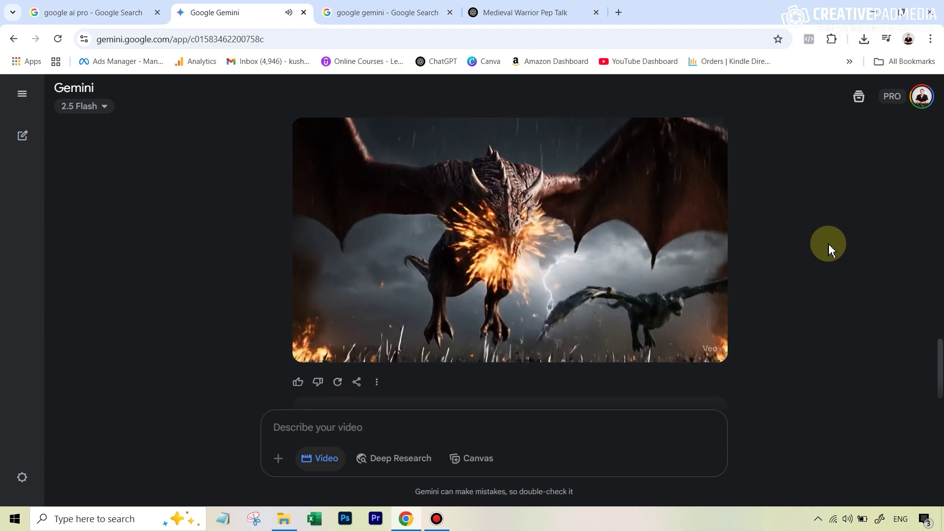
mouse_move(518, 259)
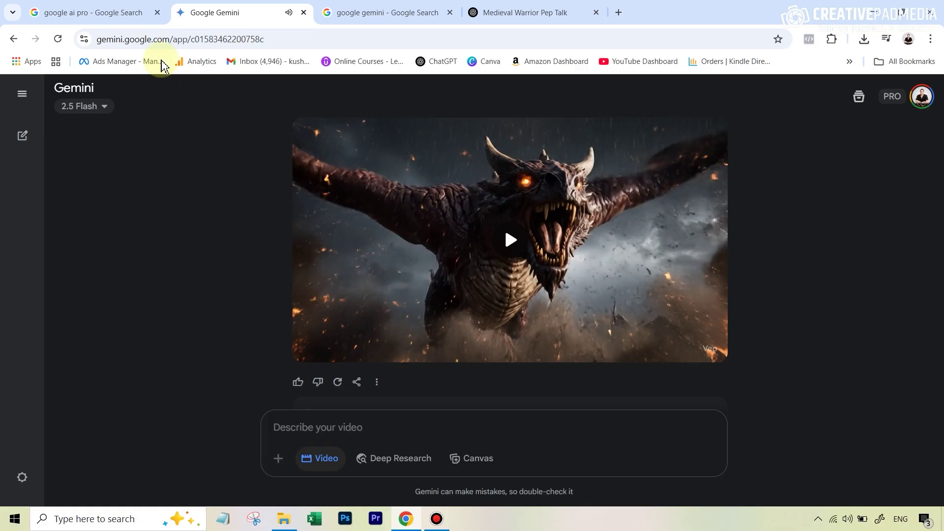
click(67, 12)
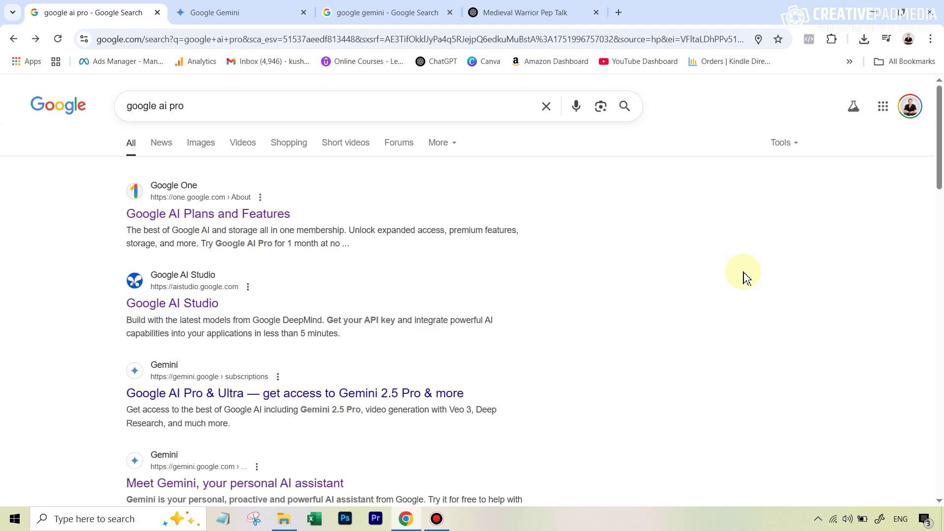
Glance back at the Gemini chat, then open the 'Google AI Plans and Features' search result.
click(270, 10)
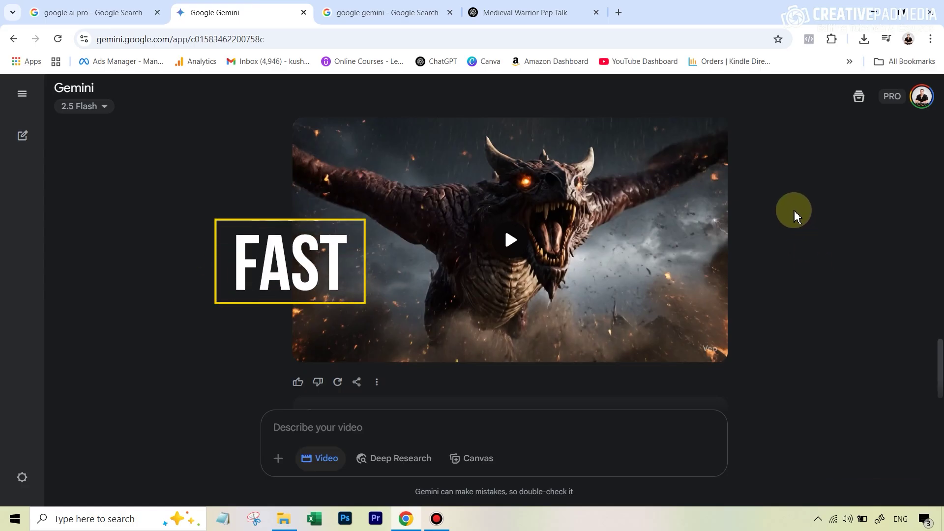
click(126, 11)
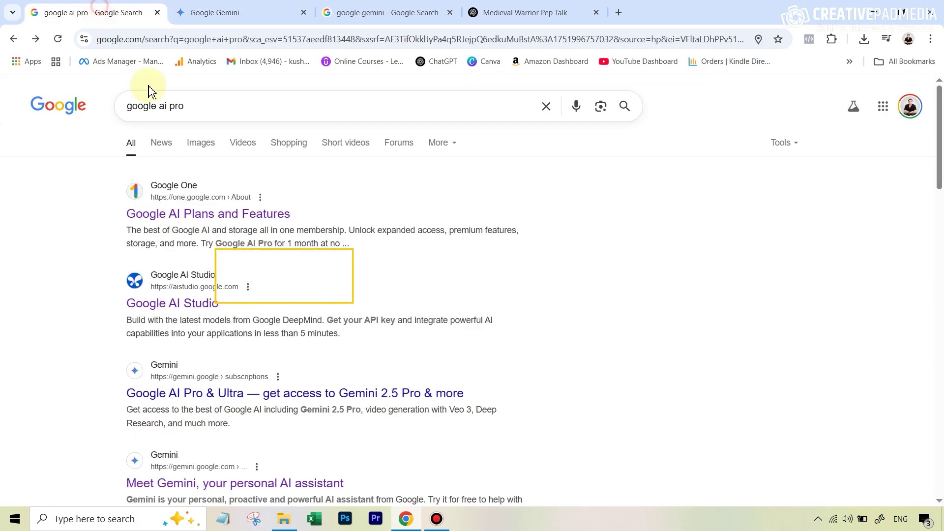
click(184, 216)
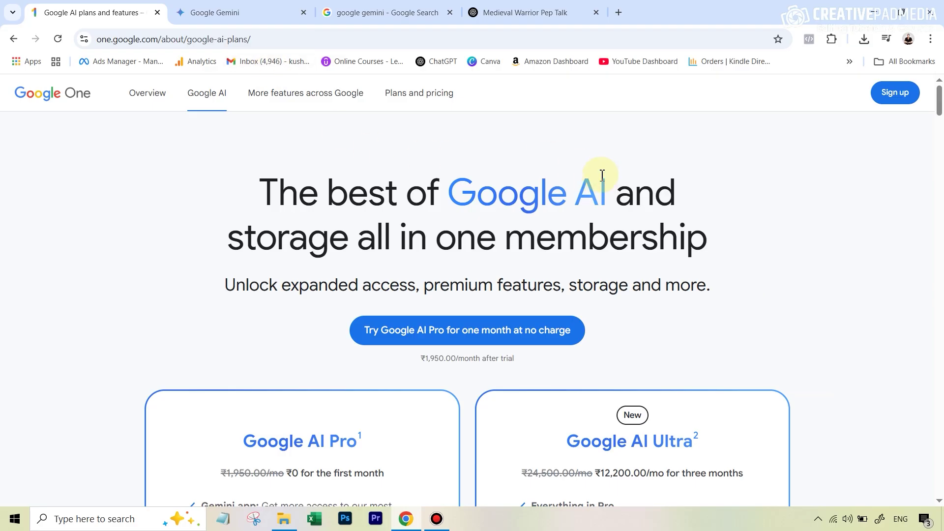
Scroll down to the Google AI Pro plan card and start its trial.
scroll(602, 175, down, 3)
scroll(601, 153, down, 3)
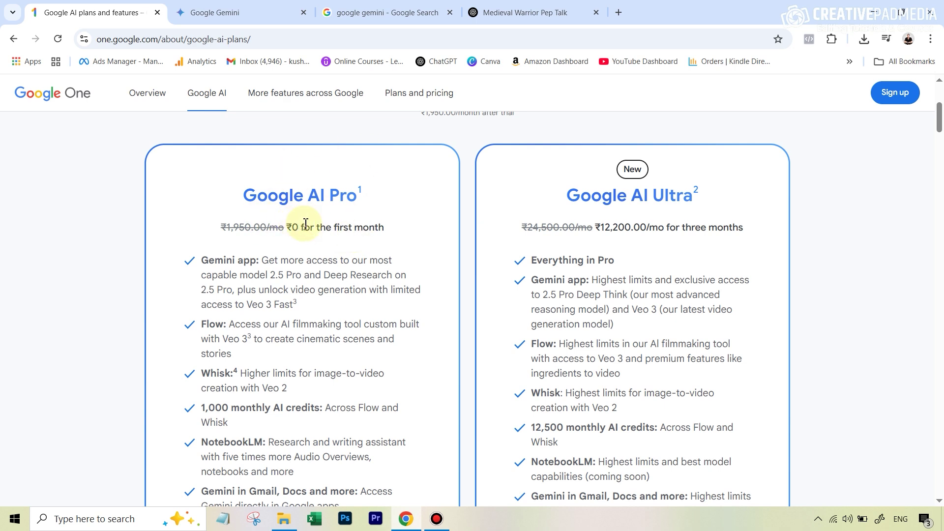
scroll(316, 209, down, 5)
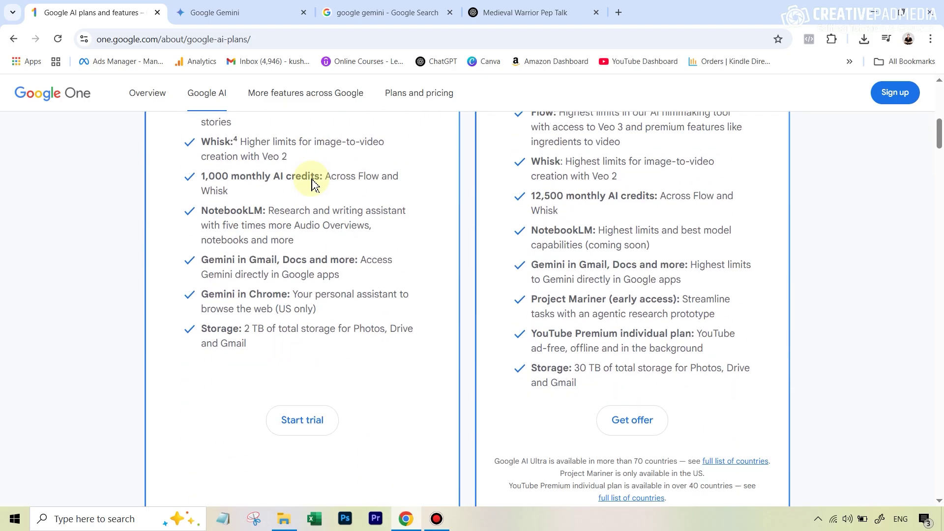
scroll(315, 184, down, 3)
click(311, 293)
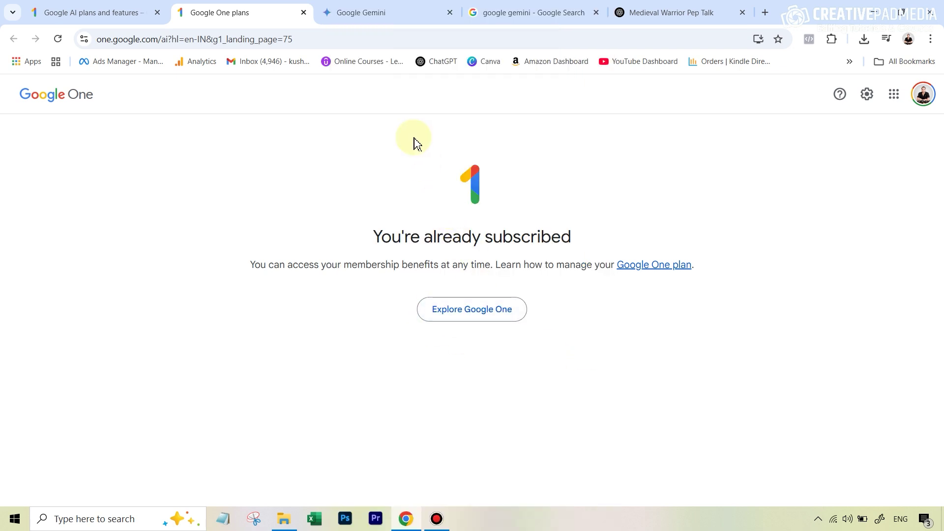
Open the 'Google Gemini' result from the google gemini search, then return to the dragon video chat.
click(384, 23)
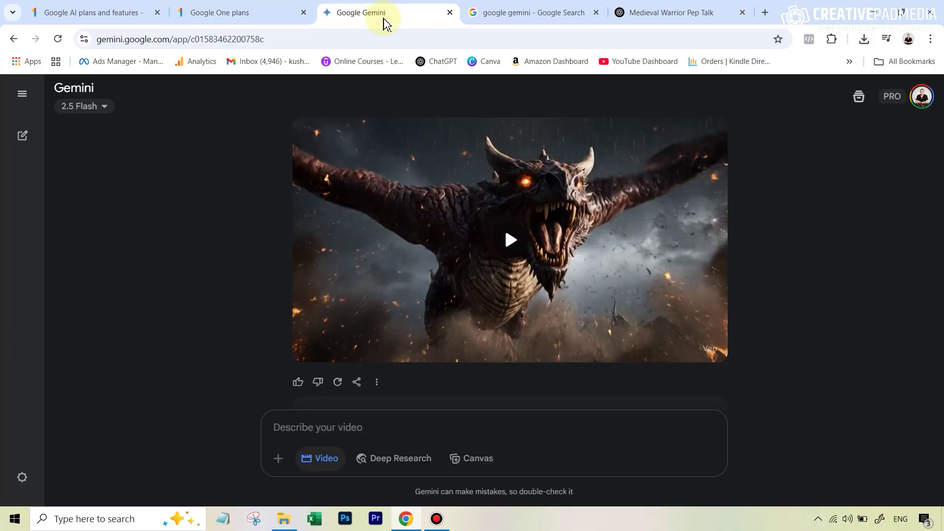
click(506, 13)
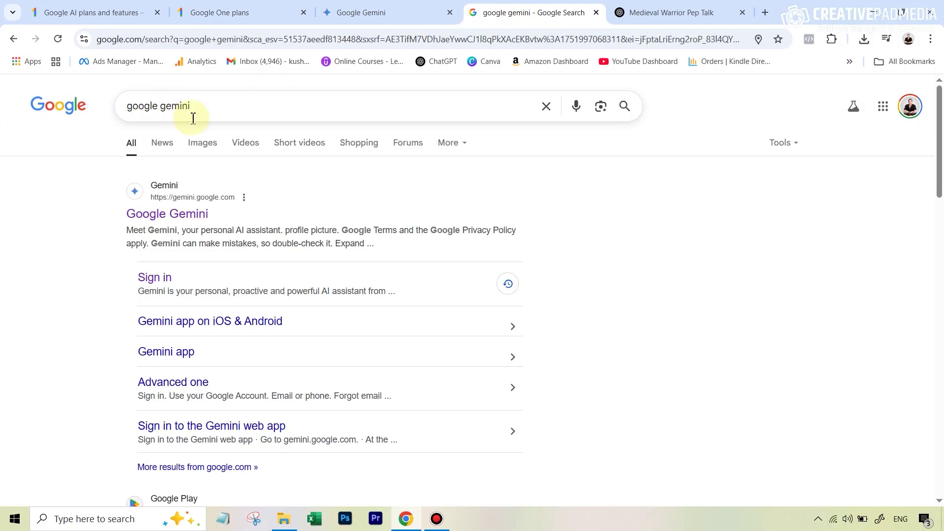
click(172, 215)
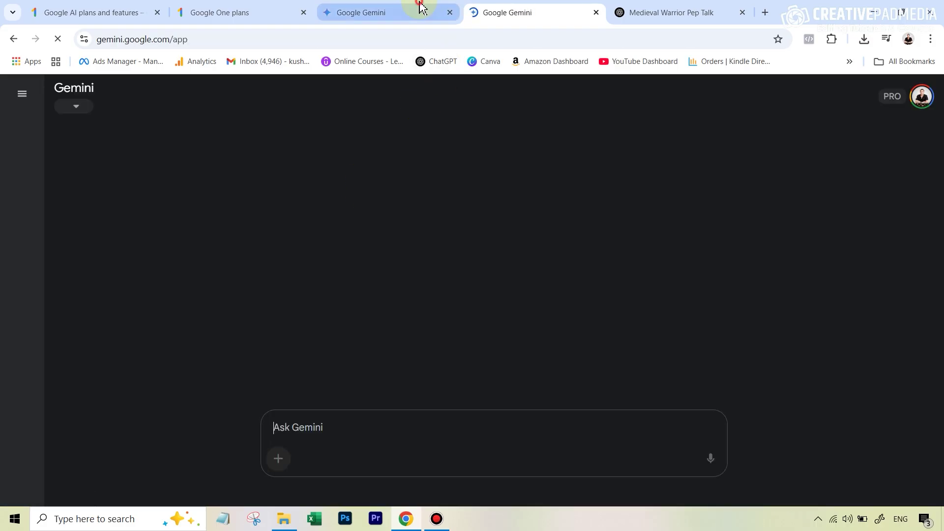
click(420, 7)
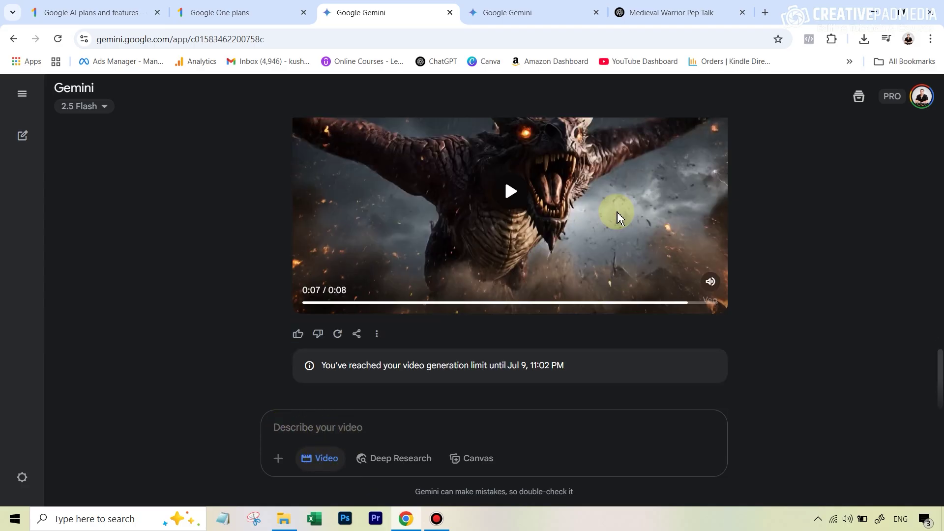
Scroll over the dragon video and the generation-limit notice lasting until Jul 9, 11:02 PM.
scroll(624, 212, up, 5)
scroll(624, 212, up, 6)
scroll(622, 207, down, 6)
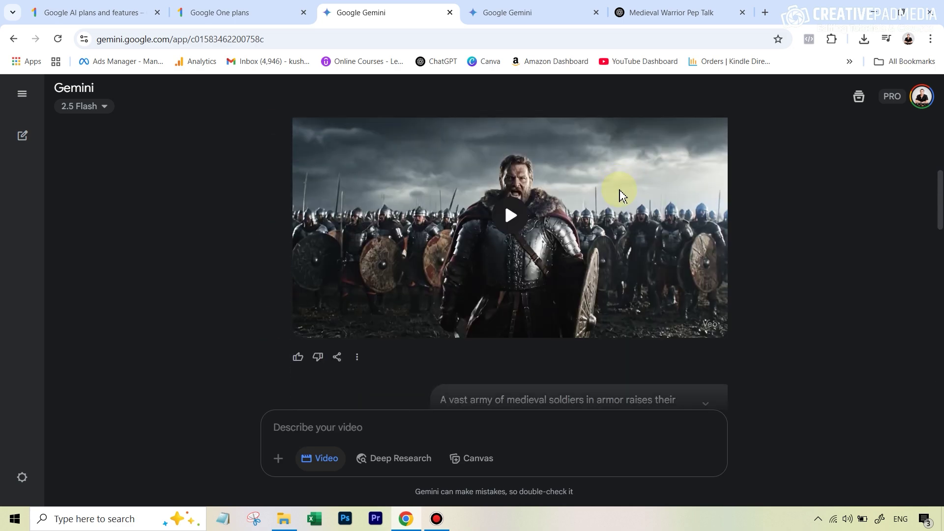
scroll(620, 195, down, 6)
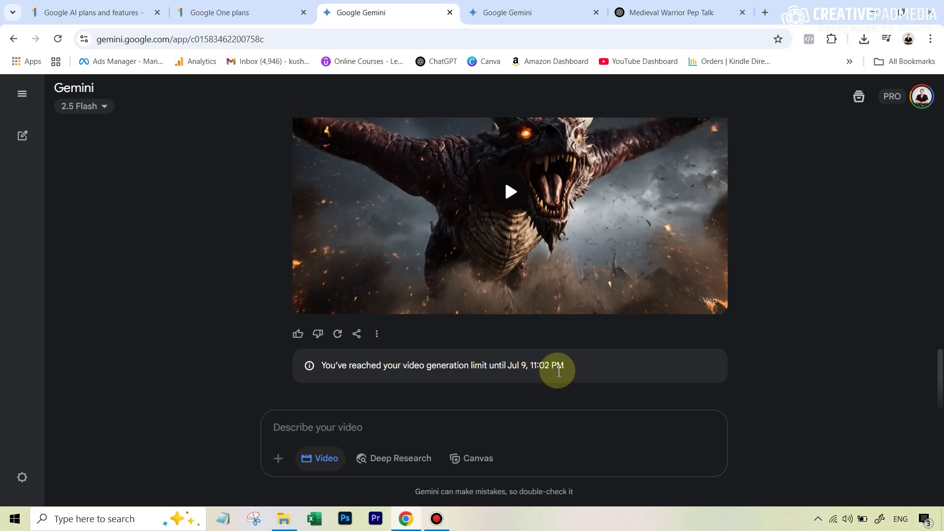
mouse_move(576, 308)
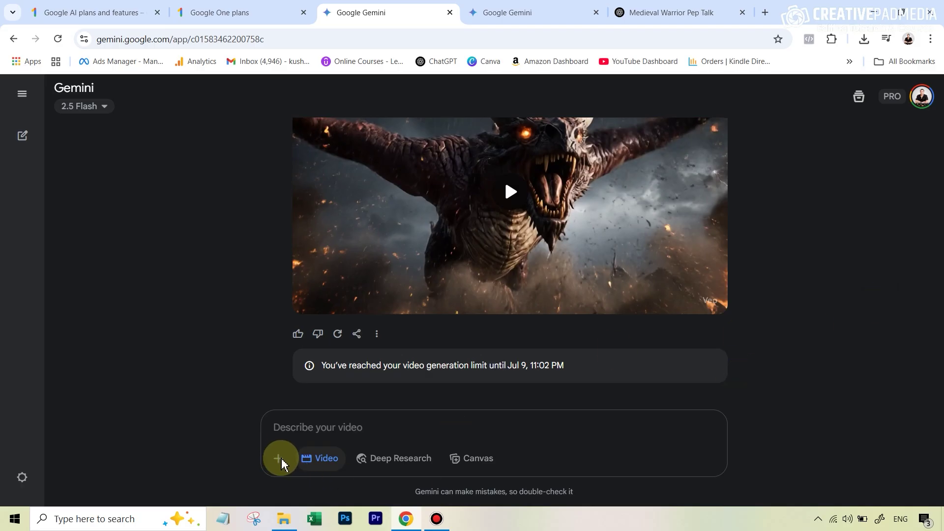
Expand the soldiers prompt bubble in Gemini to show the full prompt.
scroll(838, 311, up, 3)
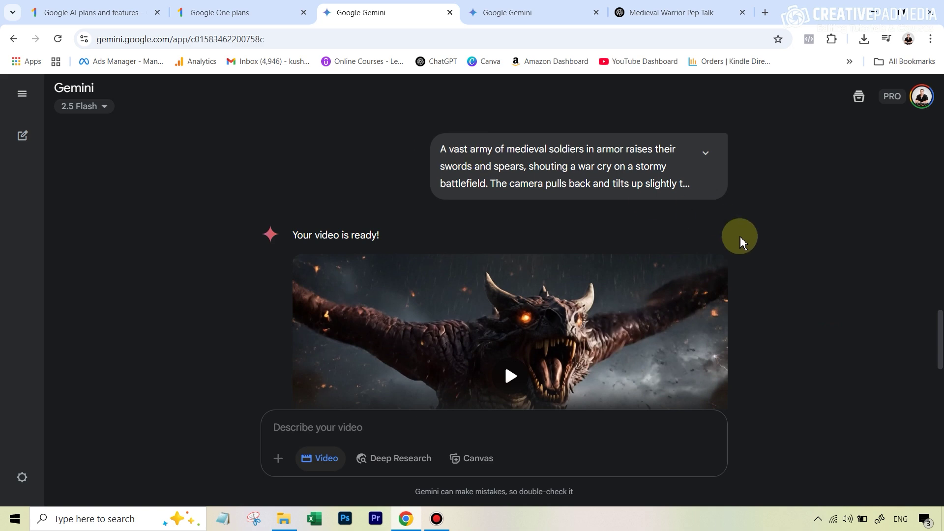
scroll(741, 243, up, 5)
scroll(675, 267, down, 5)
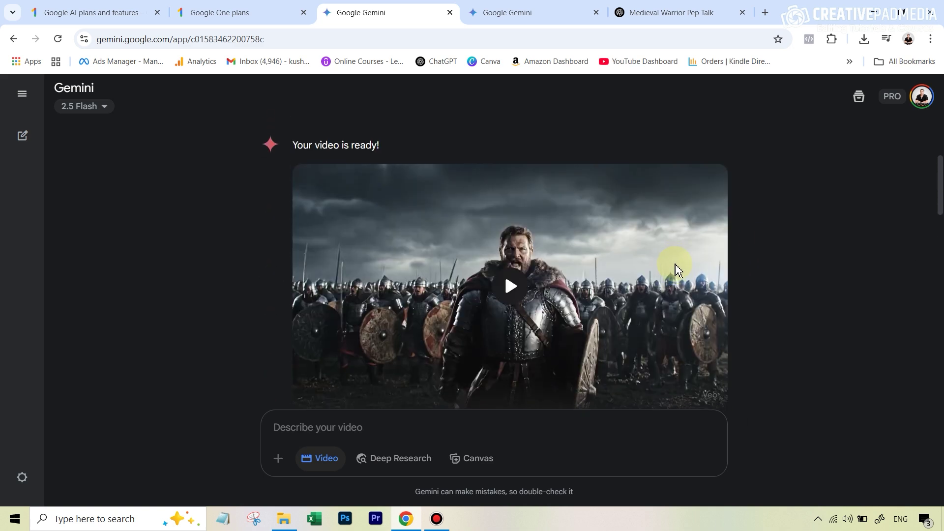
scroll(674, 268, up, 5)
scroll(685, 306, down, 1)
click(706, 294)
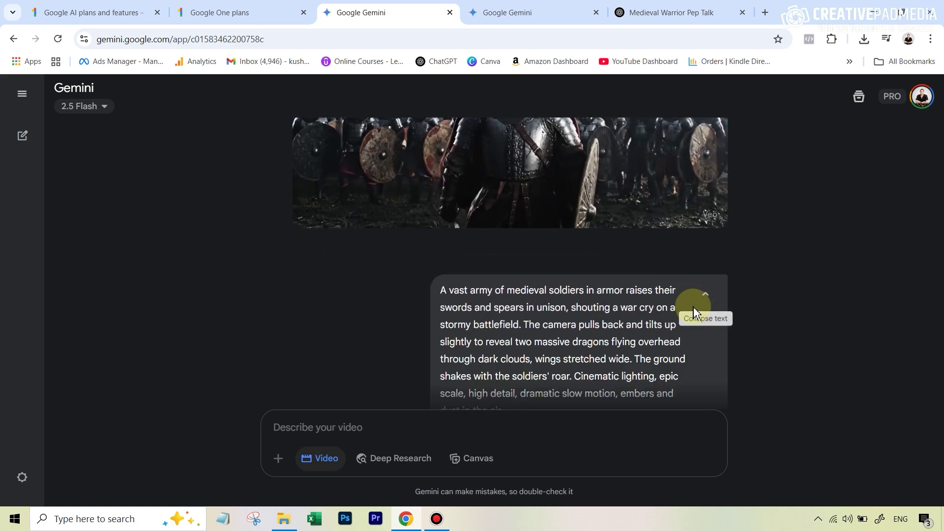
Read through the expanded prompt, then switch to ChatGPT's 'Medieval Warrior Pep Talk' chat.
scroll(566, 285, down, 1)
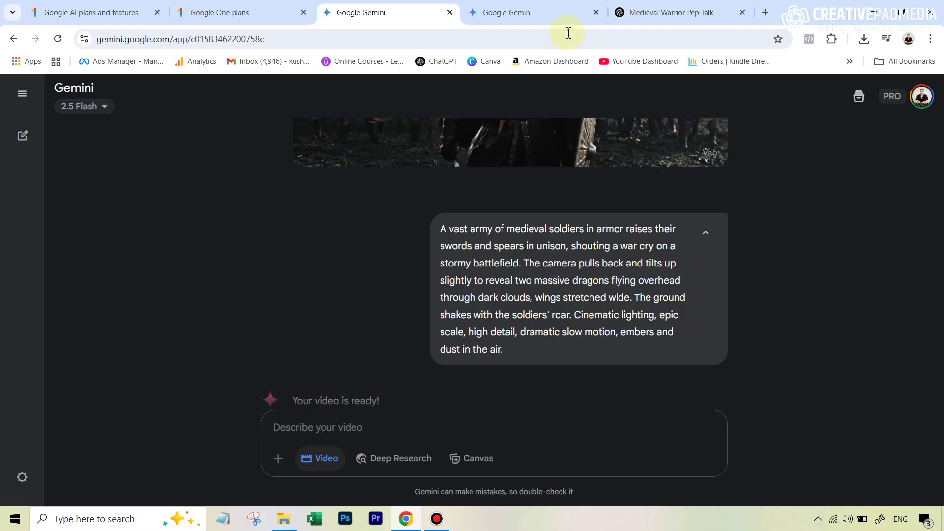
scroll(605, 199, up, 3)
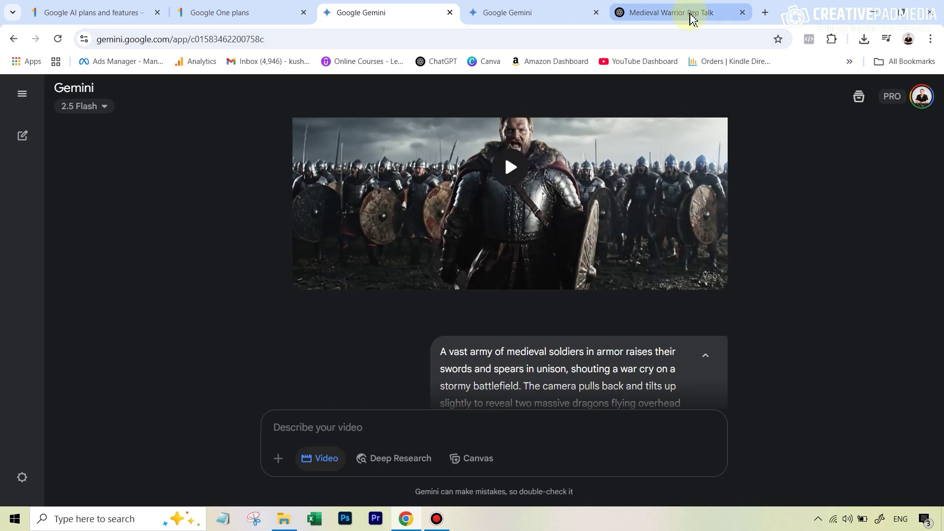
click(691, 14)
scroll(506, 164, up, 1)
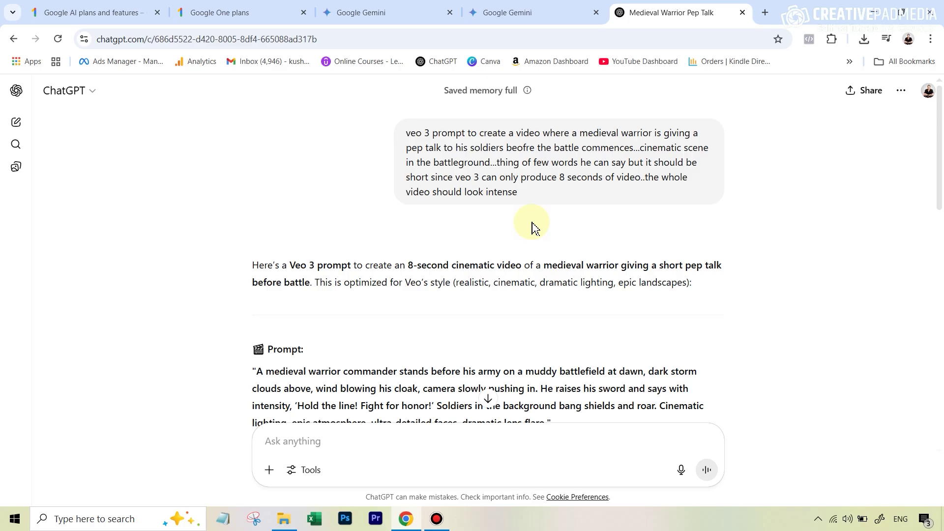
Scroll through the ChatGPT Veo 3 prompt and voice lines, then return to Gemini.
scroll(532, 214, down, 2)
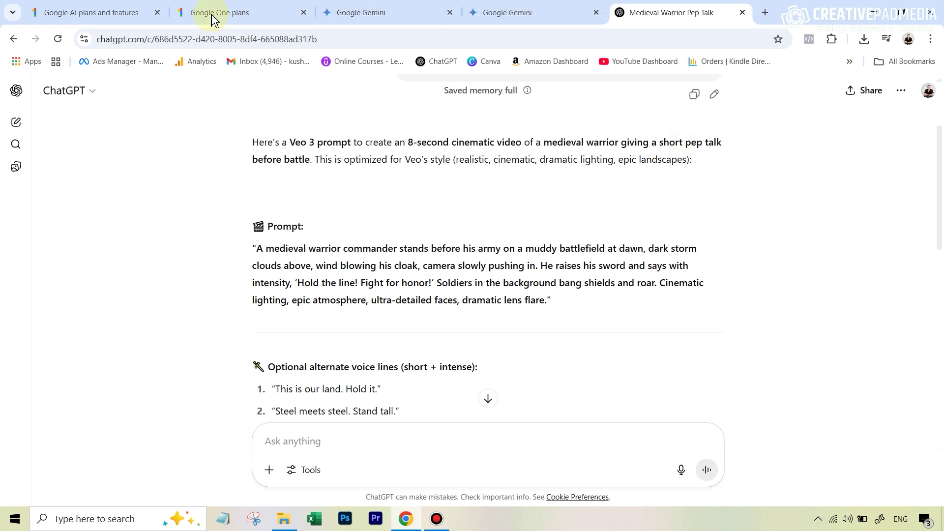
click(362, 10)
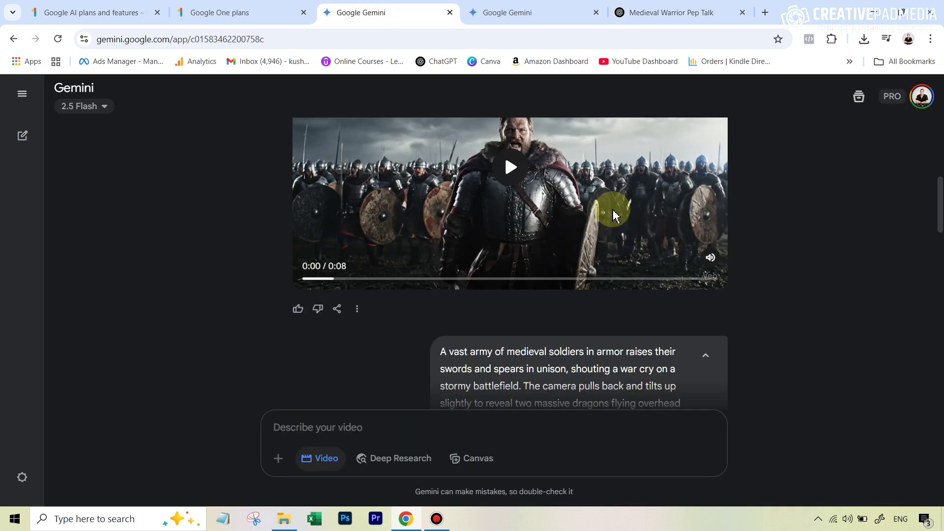
Play the 8-second medieval warrior video, then pause it at 0:01.
click(525, 292)
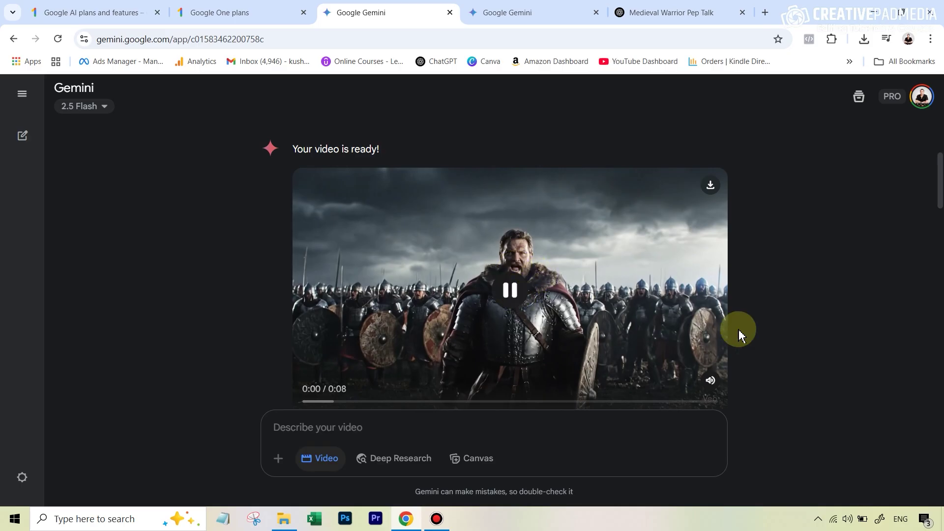
scroll(803, 319, down, 1)
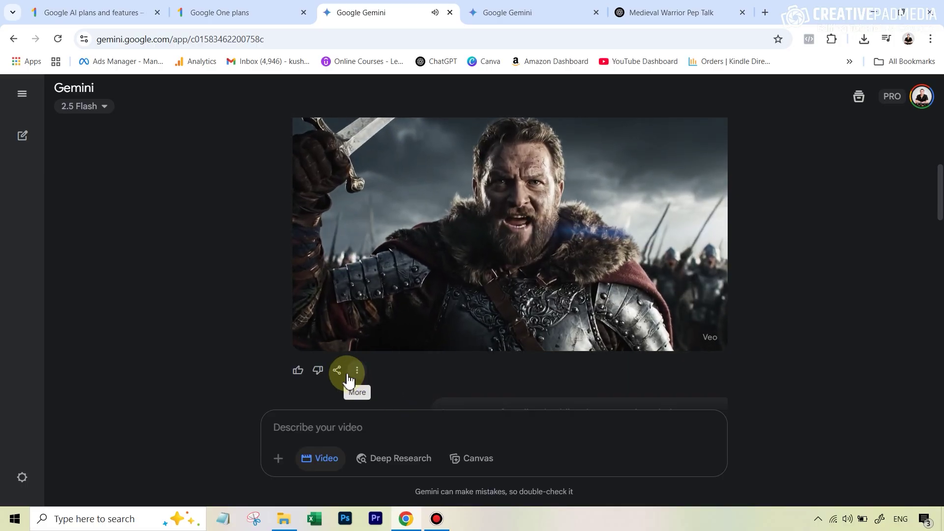
mouse_move(306, 343)
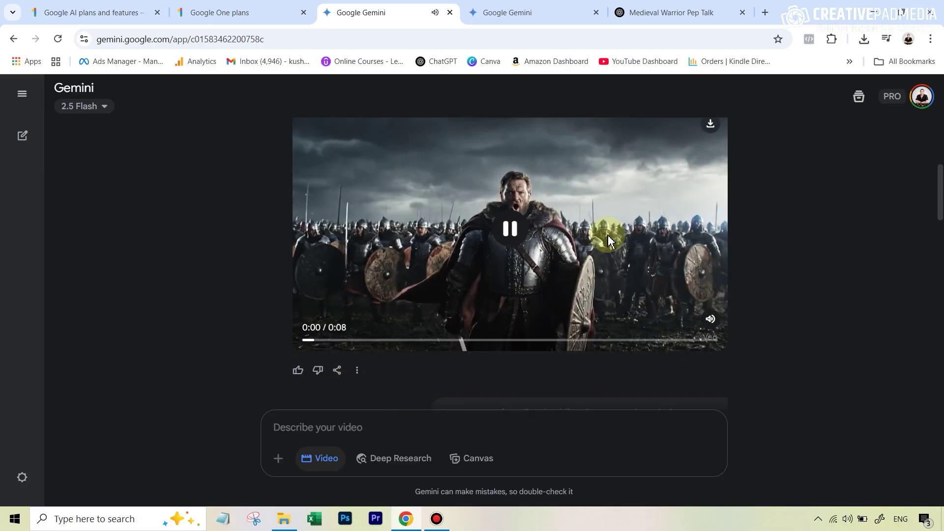
click(482, 238)
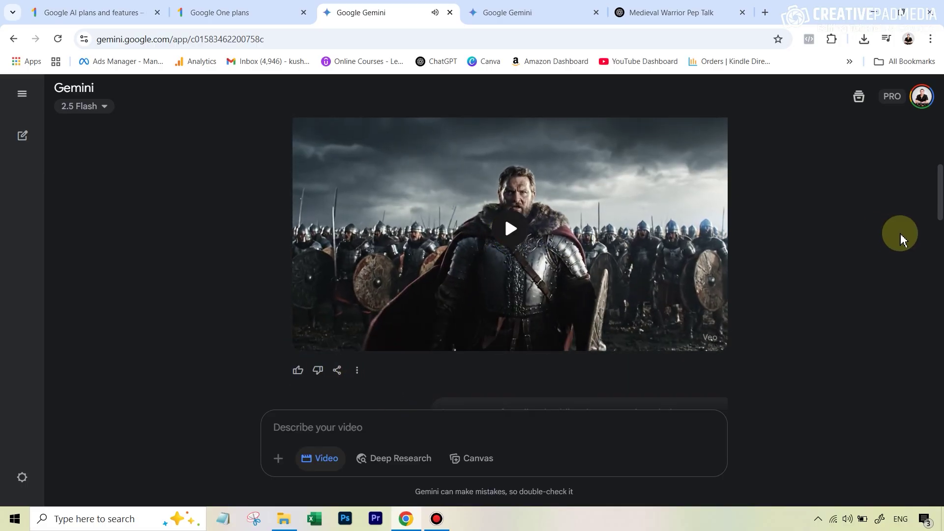
mouse_move(645, 193)
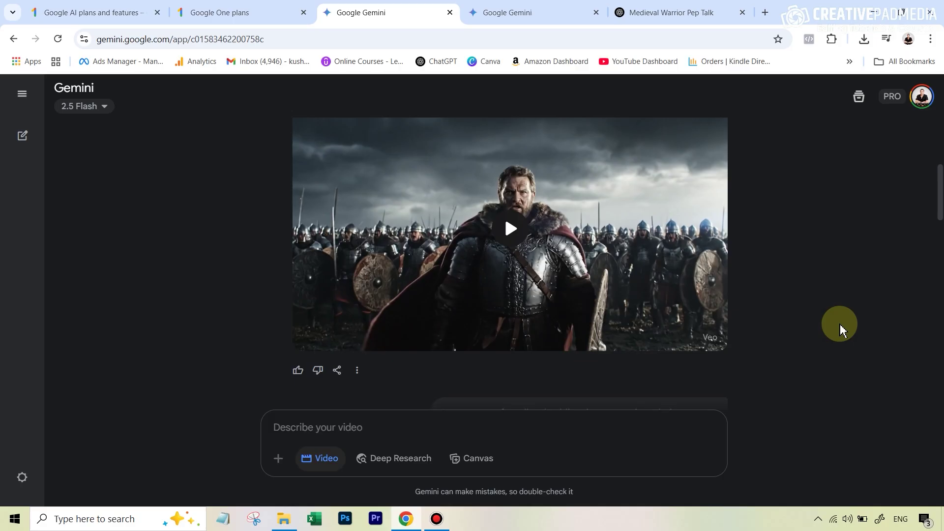
Bring up the Download video control on the paused warrior video.
mouse_move(713, 133)
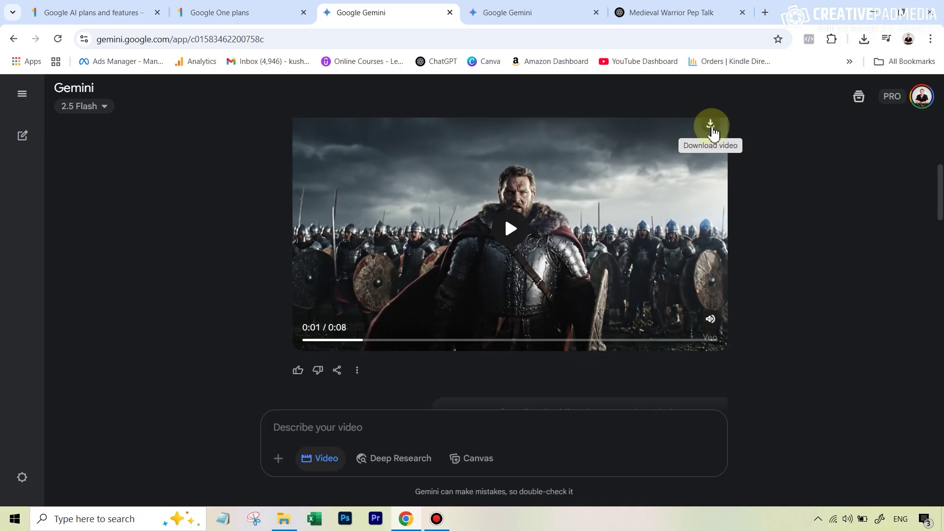